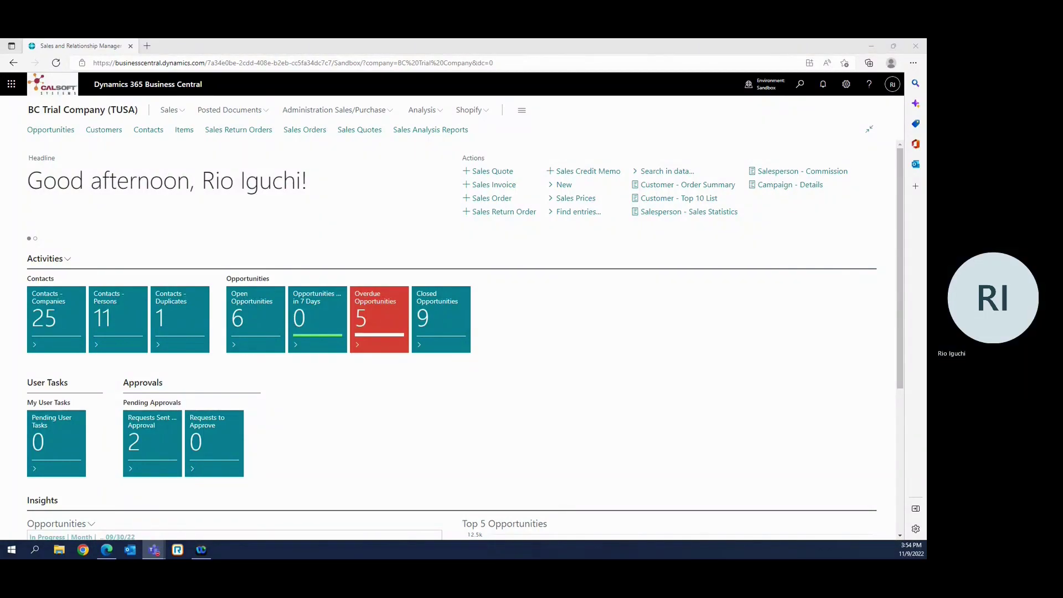
Create a new, blank sales quote from the Role Center's Sales Quote action
click(493, 172)
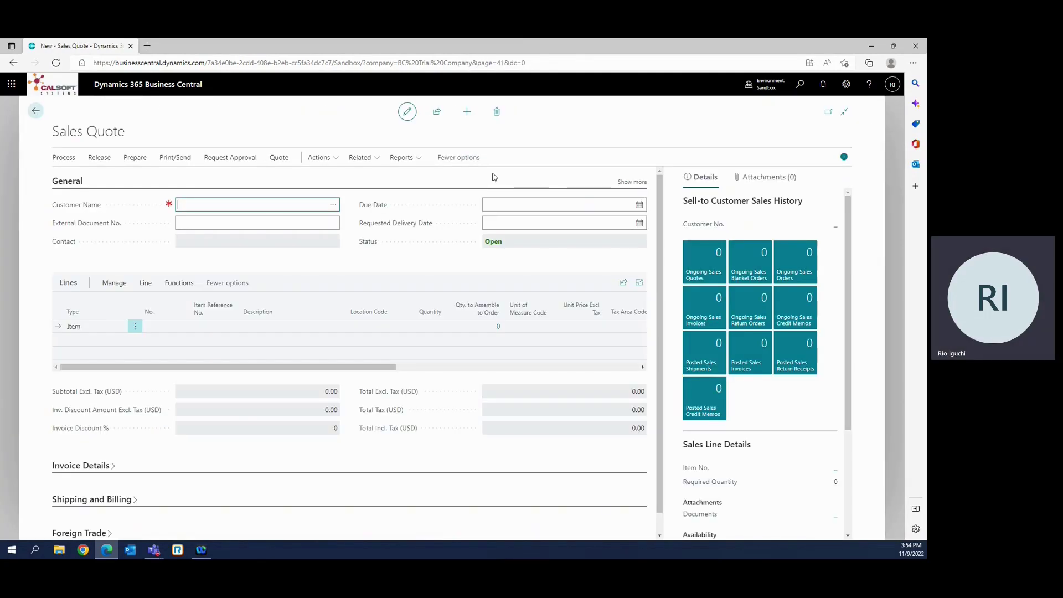
Select customer 3AR WATSPO, Water Sport International SRL, for quote S-QUO1021
click(332, 206)
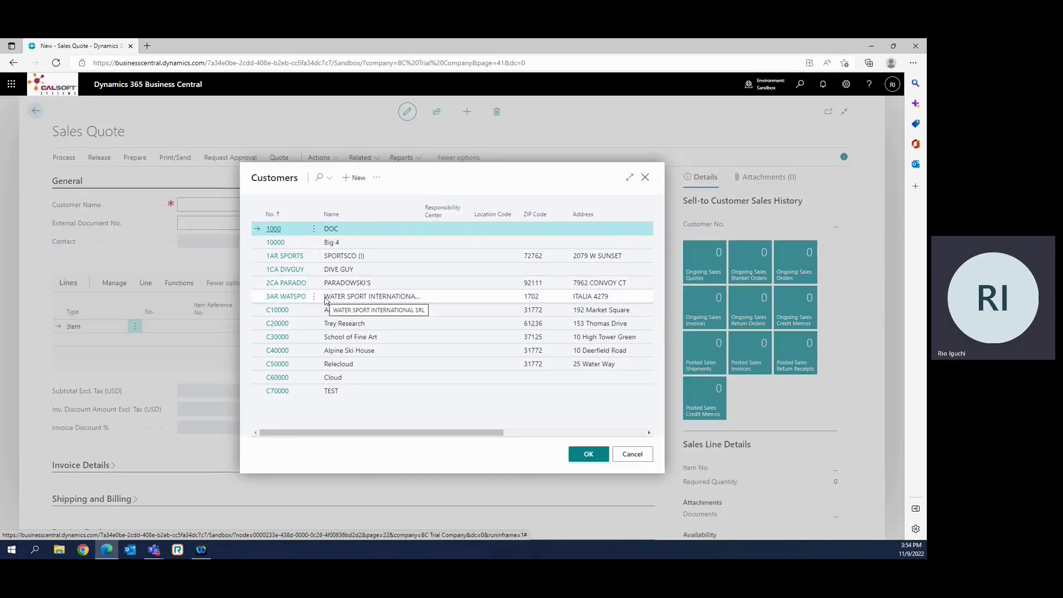
click(286, 296)
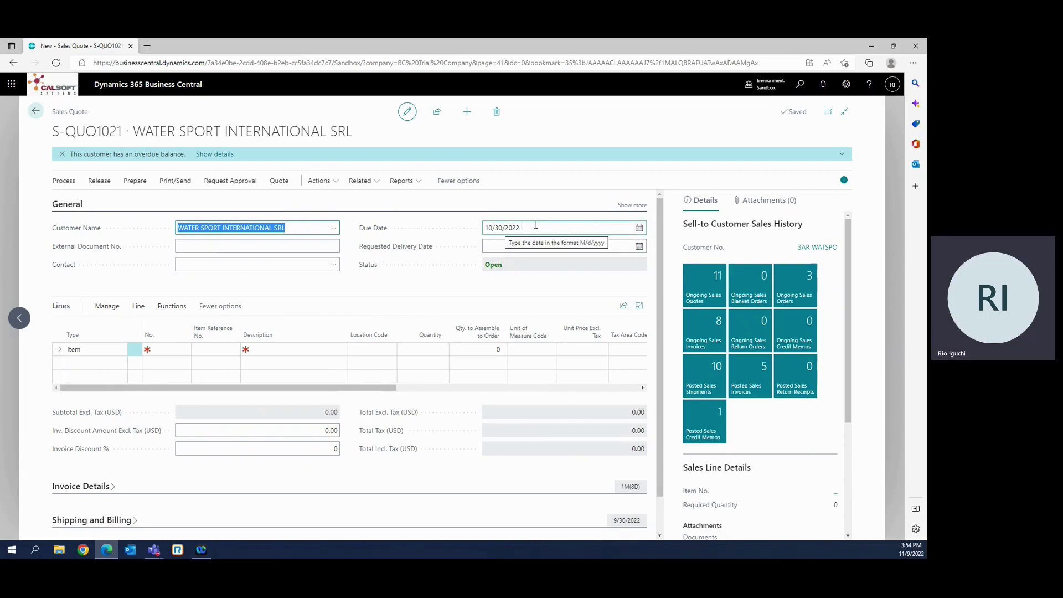
Confirm due date 10/30/2022 and set the requested delivery date to 11/9/2022
click(639, 227)
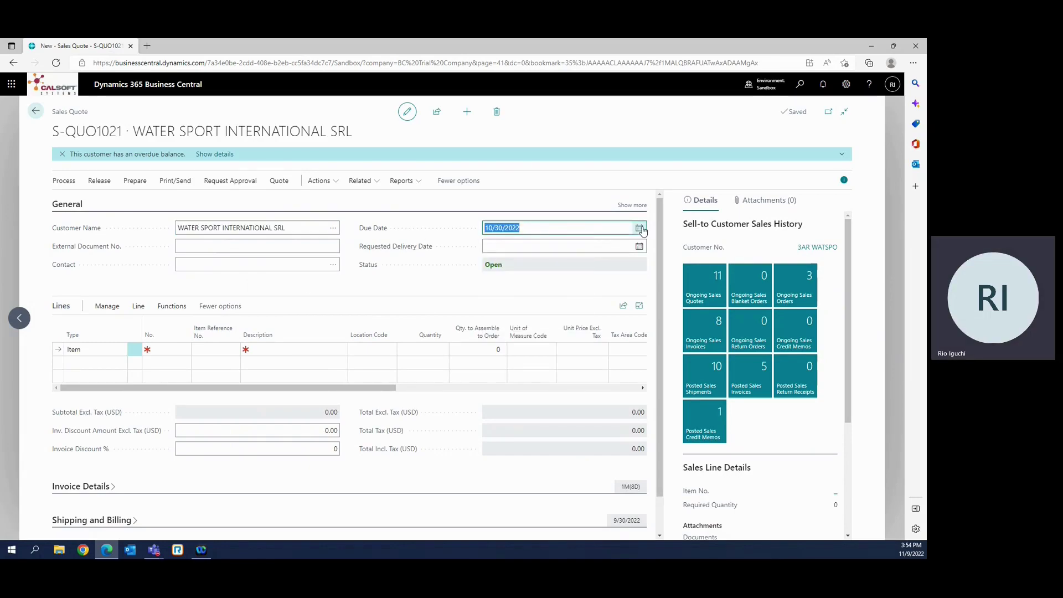
click(639, 228)
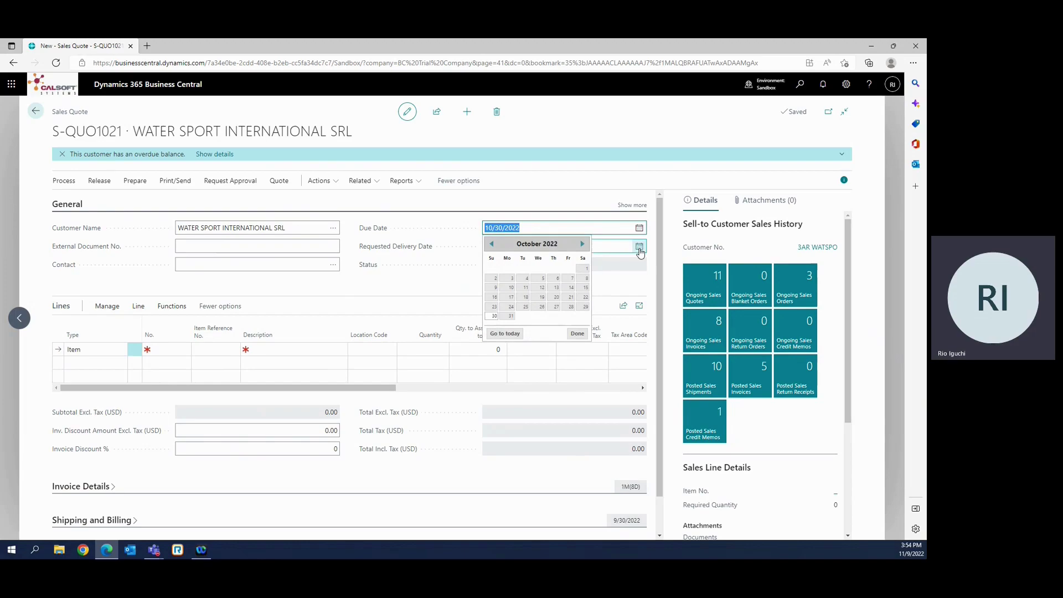
click(639, 247)
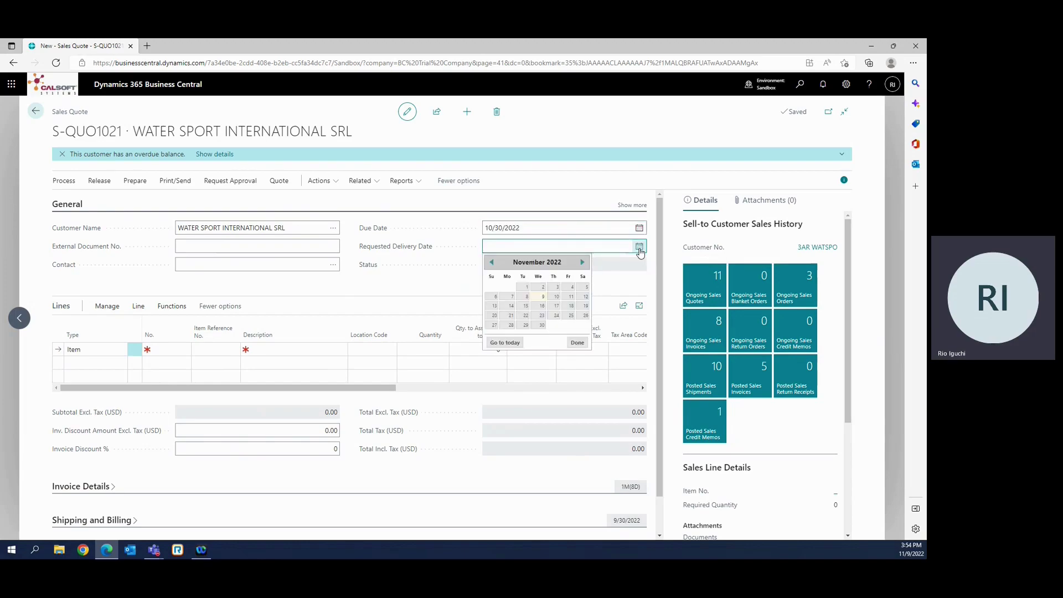
click(540, 297)
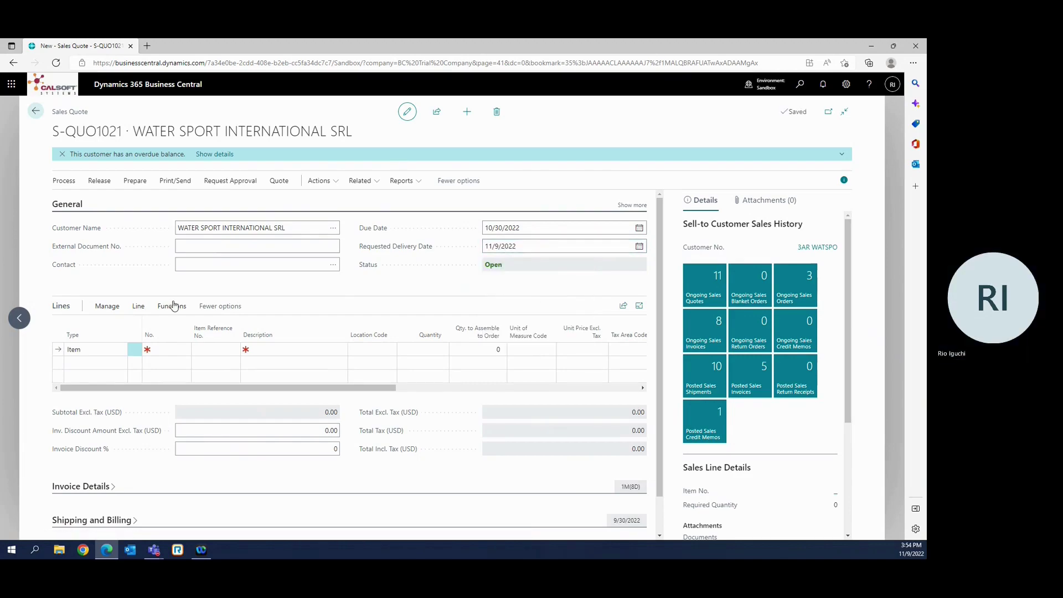
scroll(163, 307, down, 1)
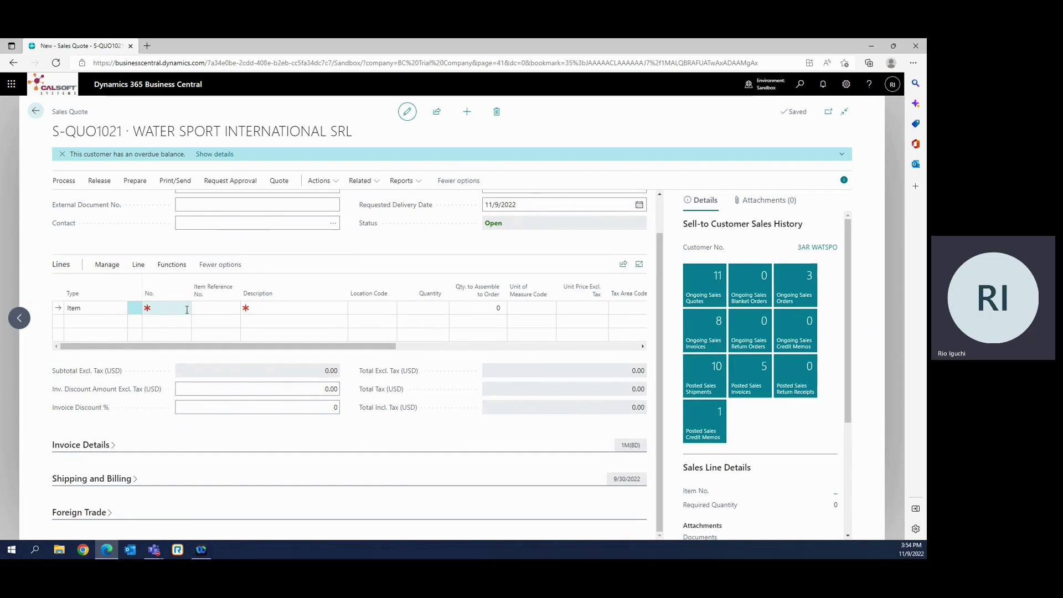
scroll(187, 309, up, 1)
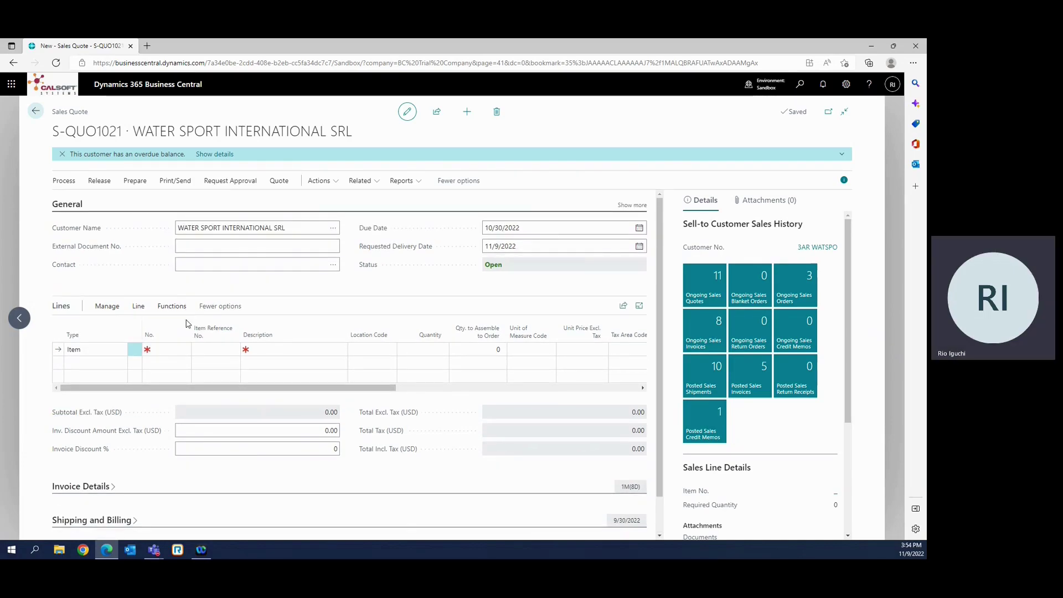
Add quote lines for 1 ATHENS Desk (1896-S) and 4 black PARIS Guest Chairs (1900-S)
click(177, 350)
click(177, 350)
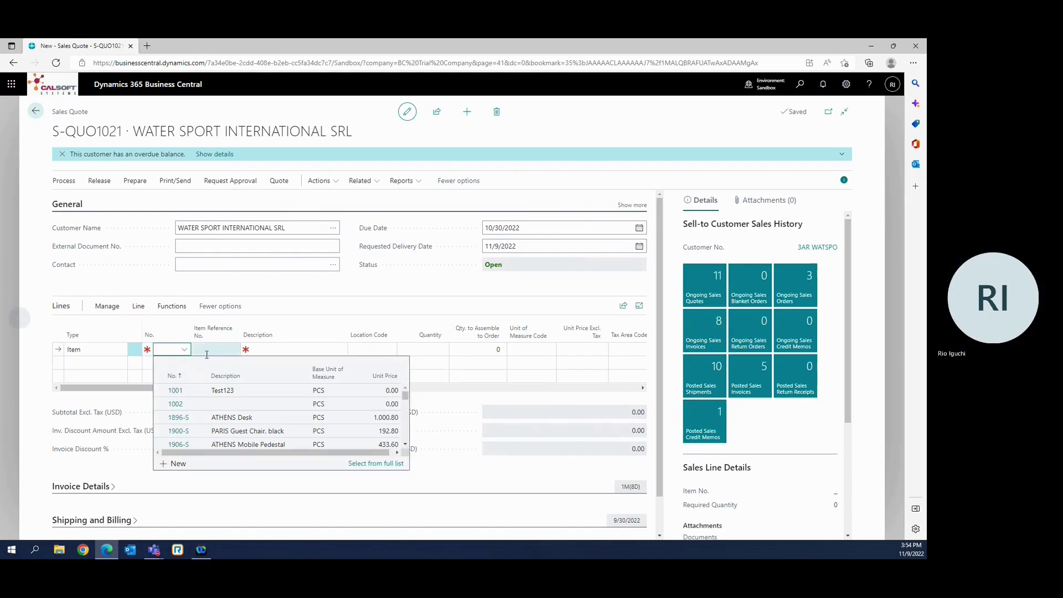
click(232, 417)
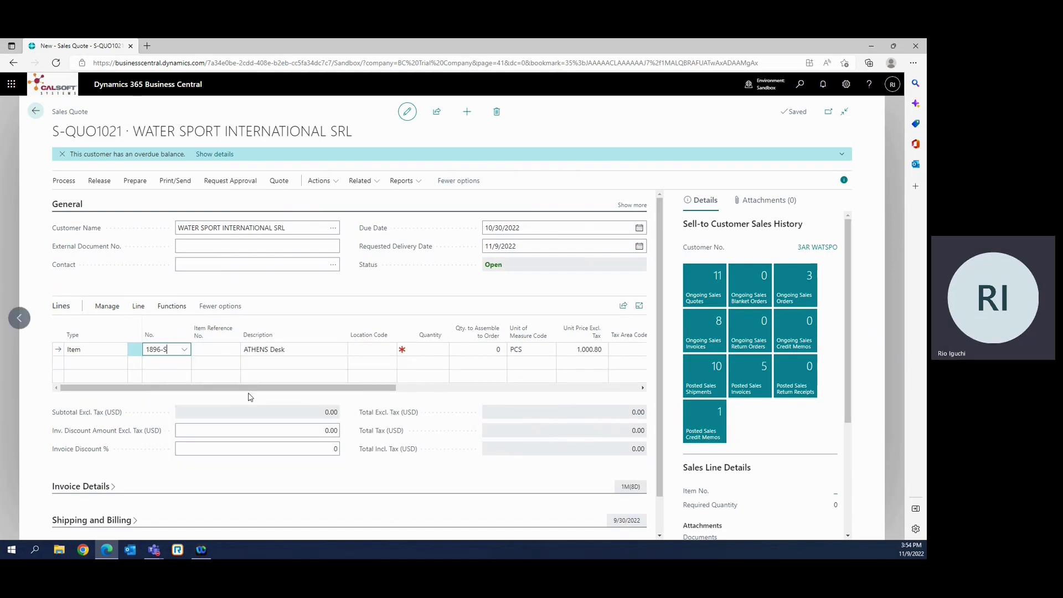
click(426, 350)
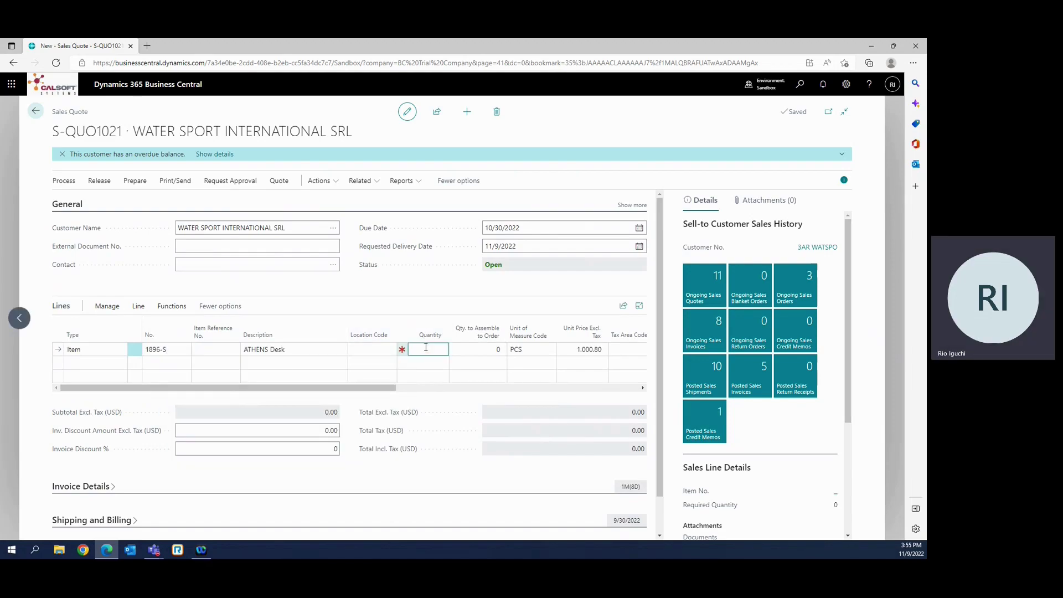
text(1)
click(82, 368)
click(165, 362)
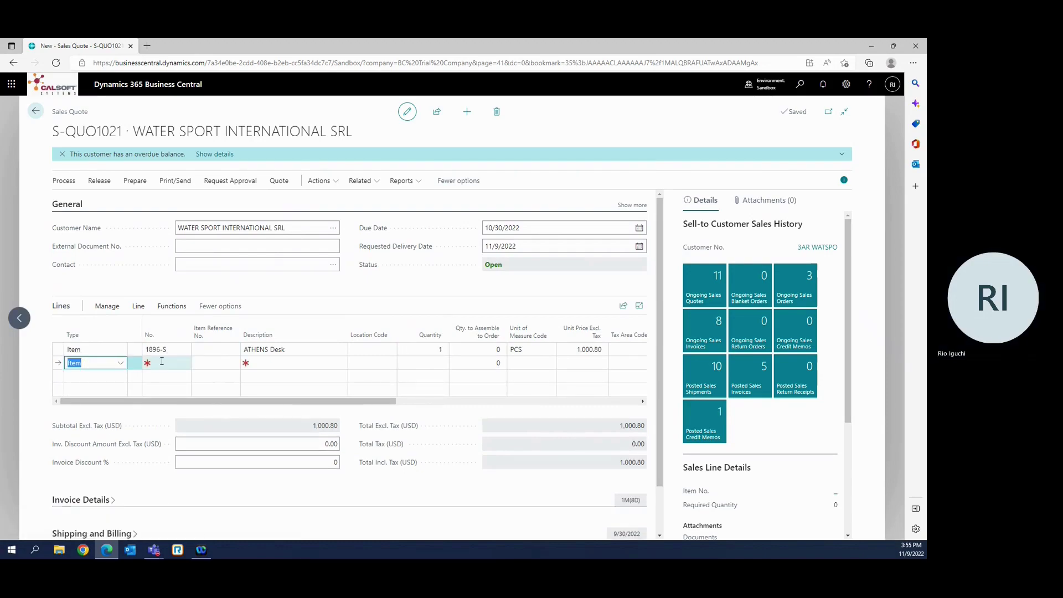
click(183, 363)
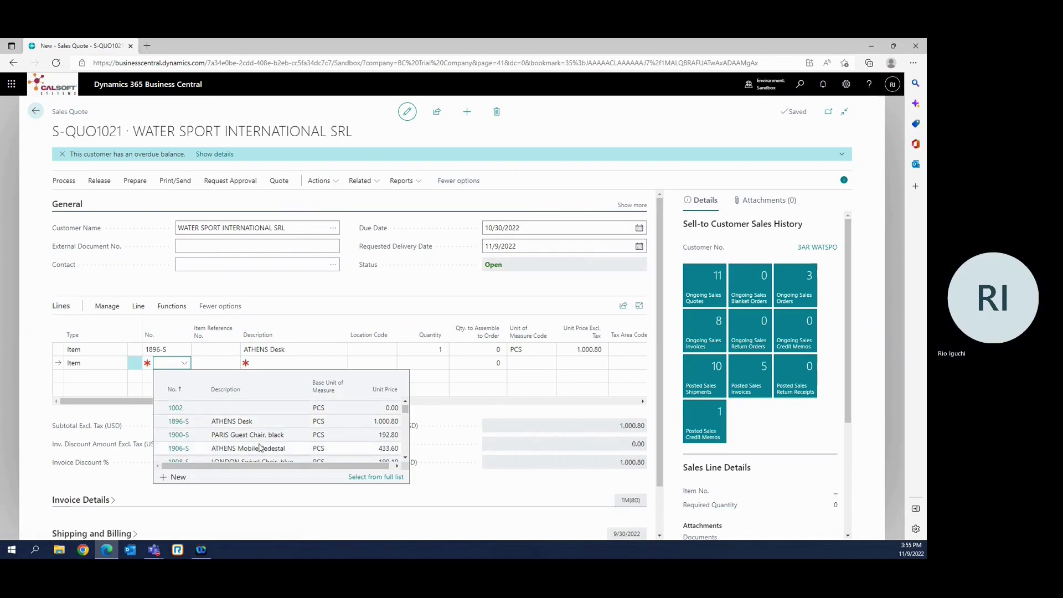
click(256, 435)
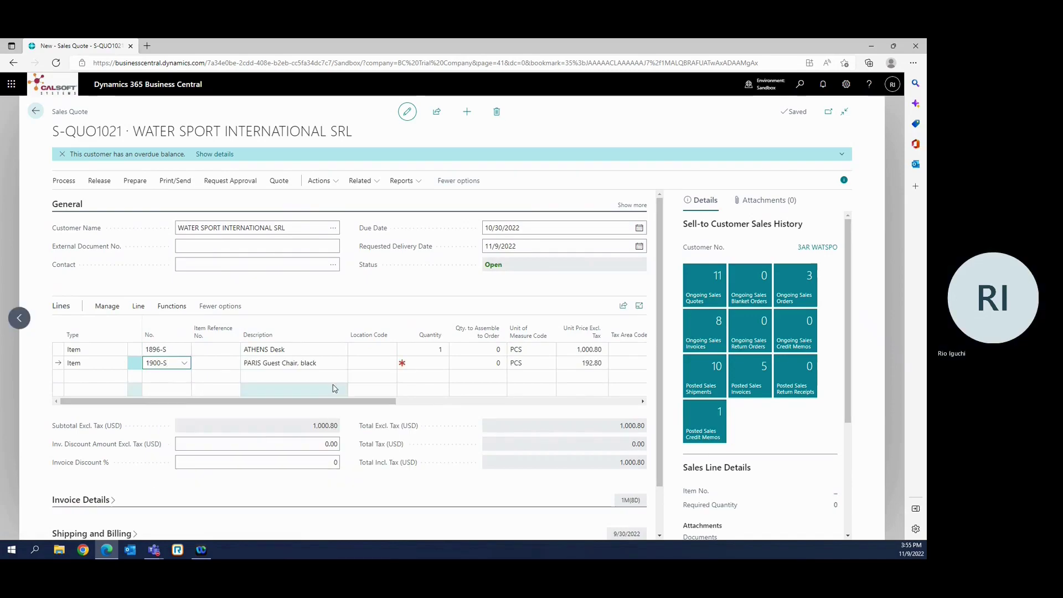
click(420, 364)
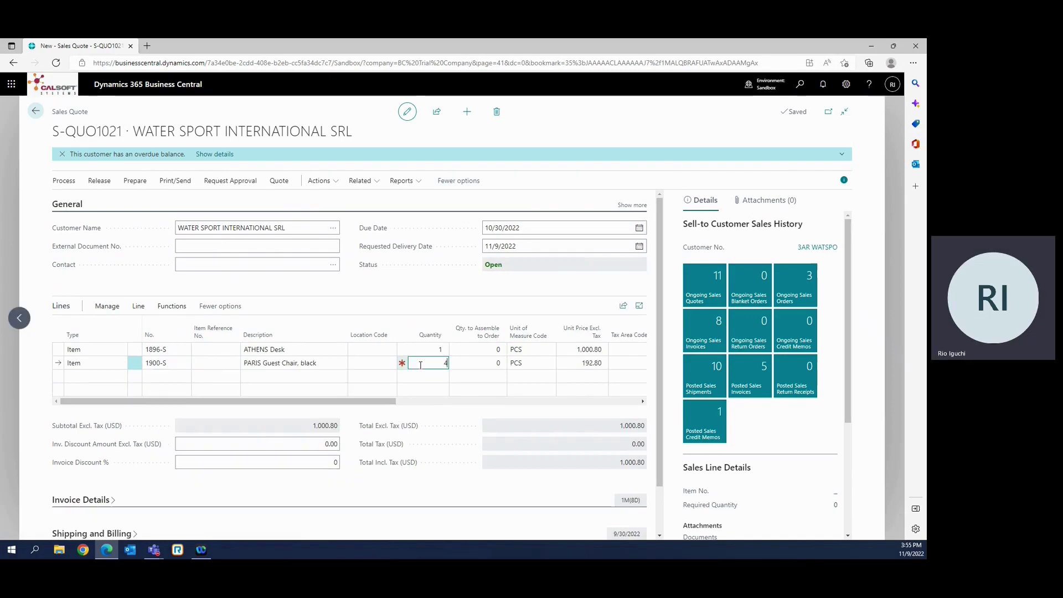
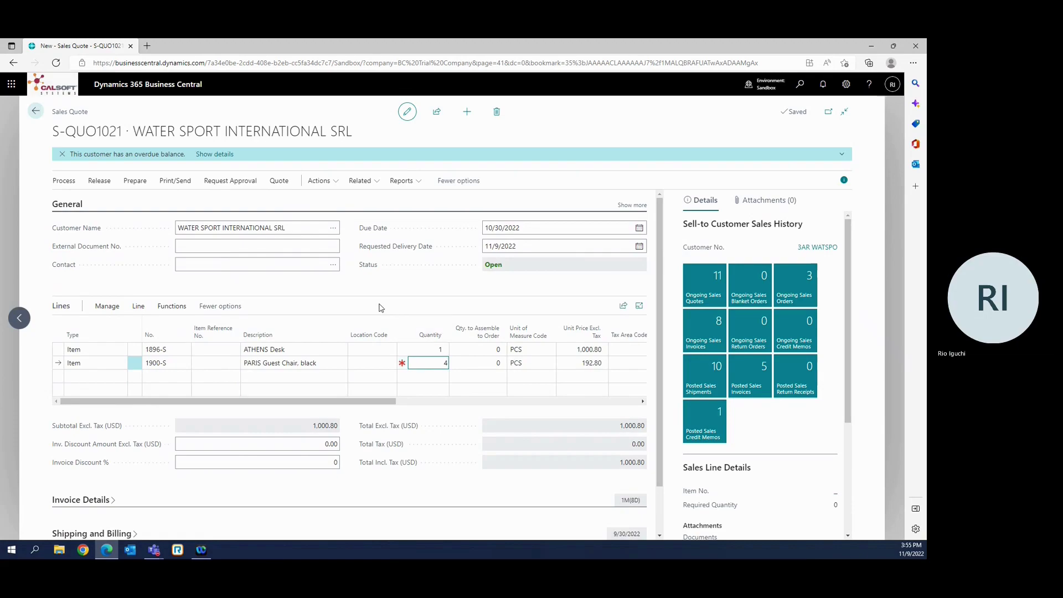
Keep the chair quantity at 4 and add a new Resource line
click(101, 385)
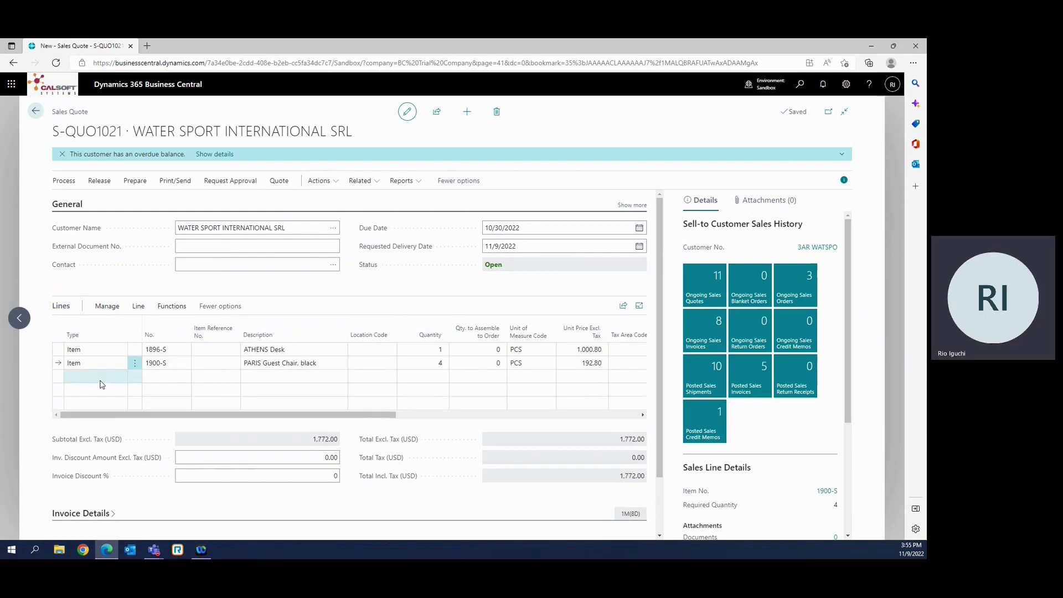
click(92, 378)
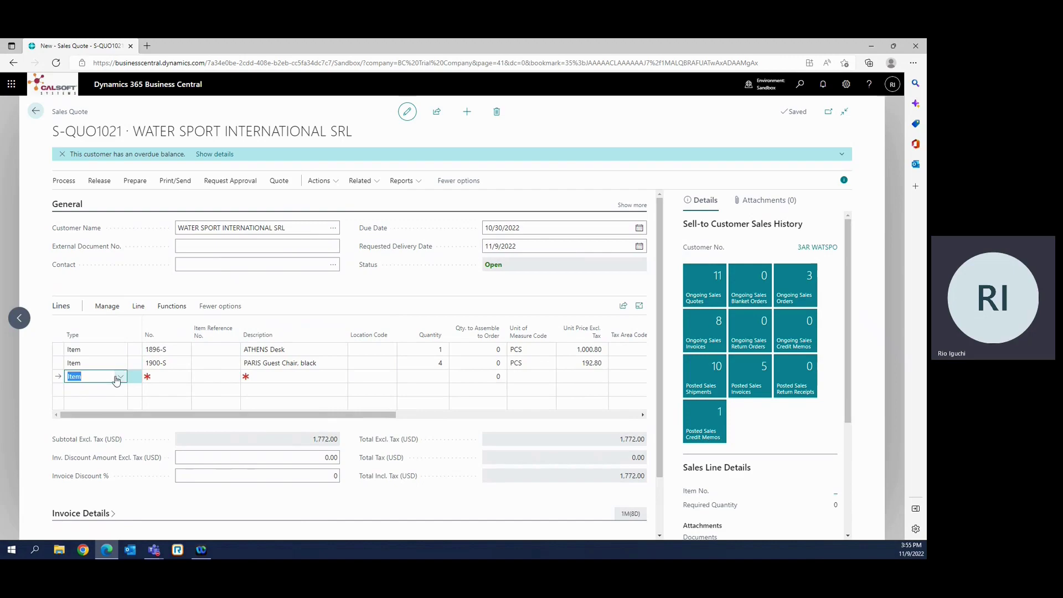
click(119, 378)
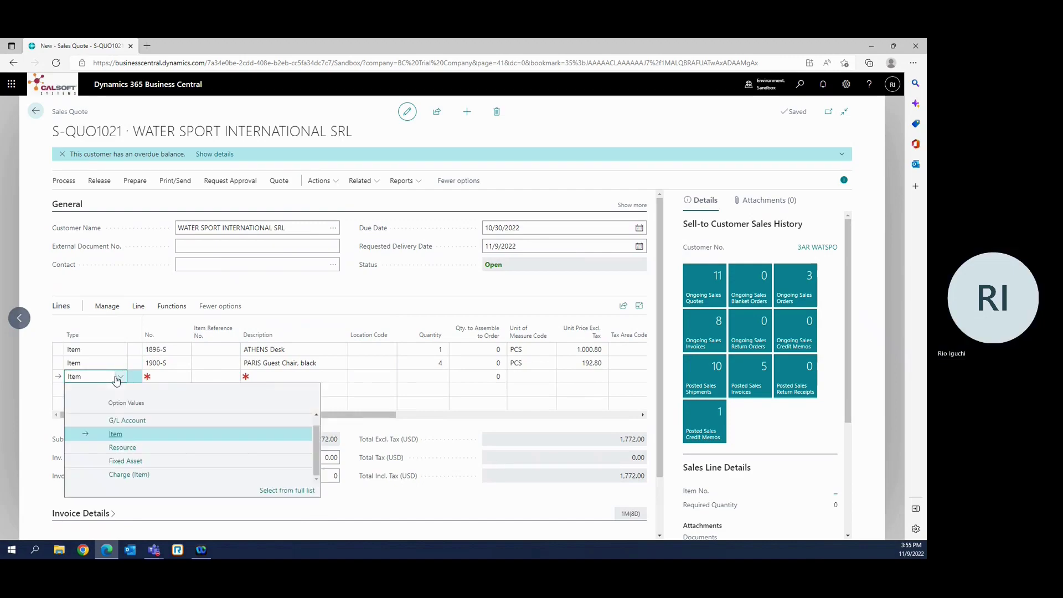
click(121, 448)
click(166, 377)
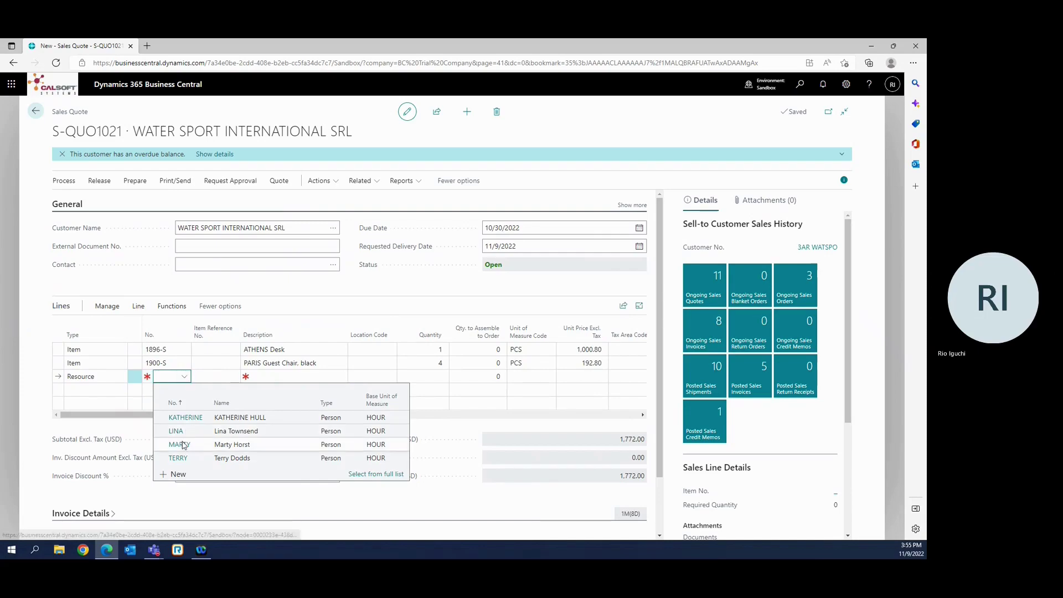
Assign resource TERRY with quantity 2 hours, bringing the total to 2,080.00
key(Down)
key(Up)
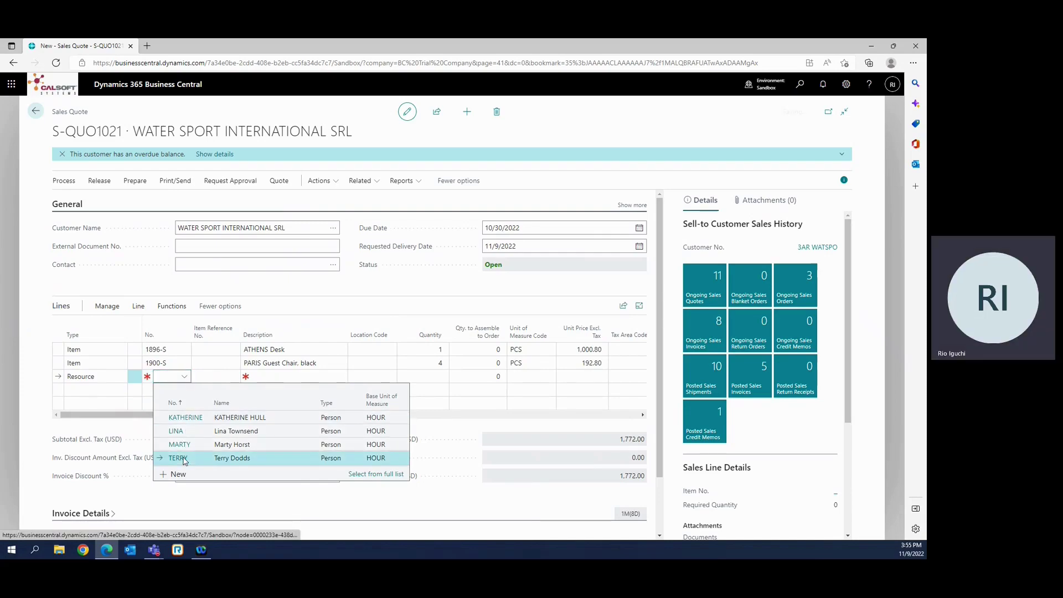
click(178, 458)
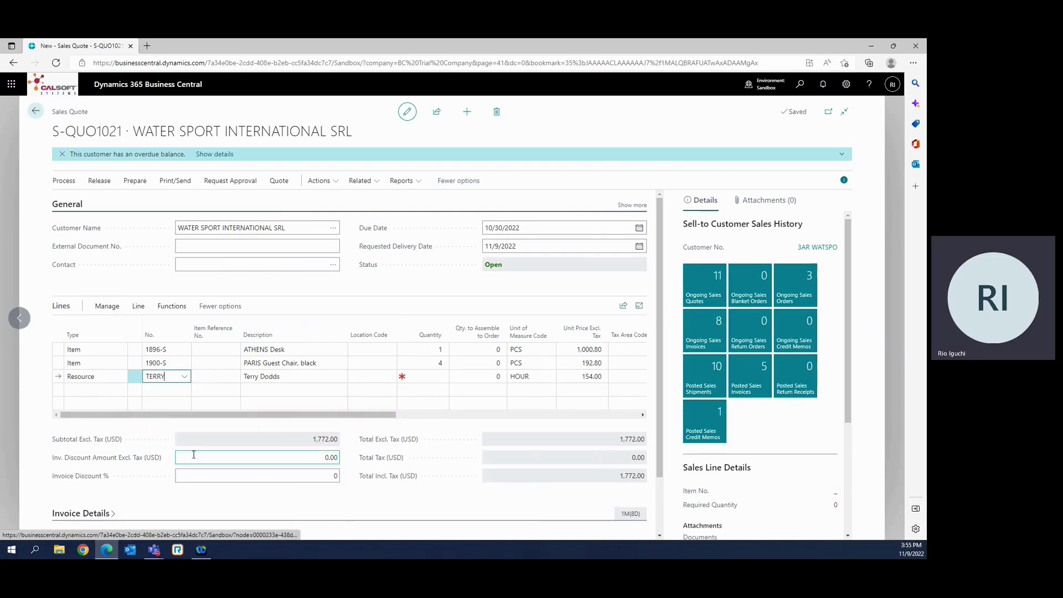
click(433, 376)
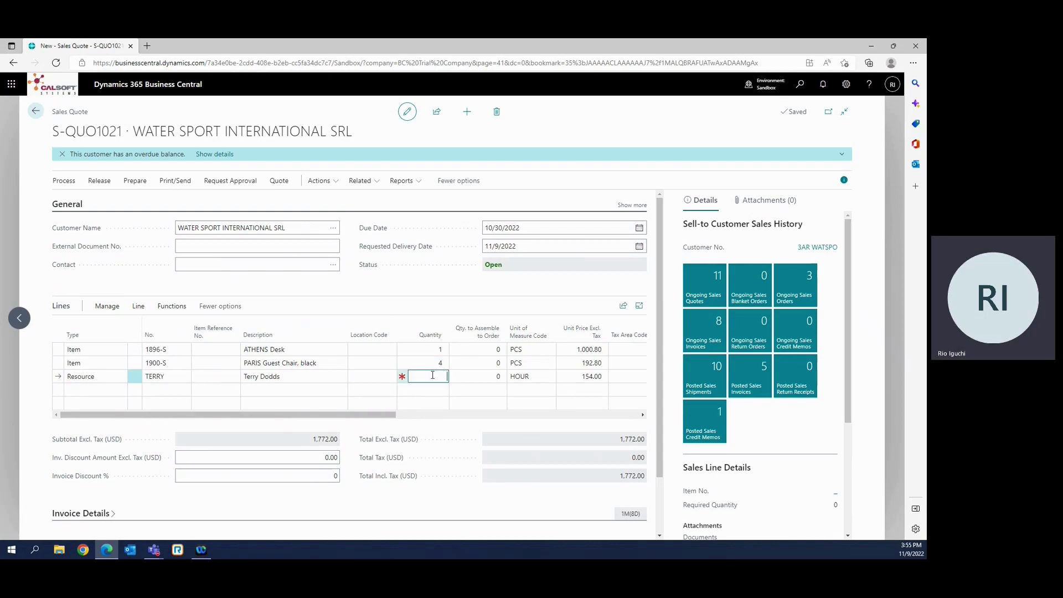
text(2)
click(438, 319)
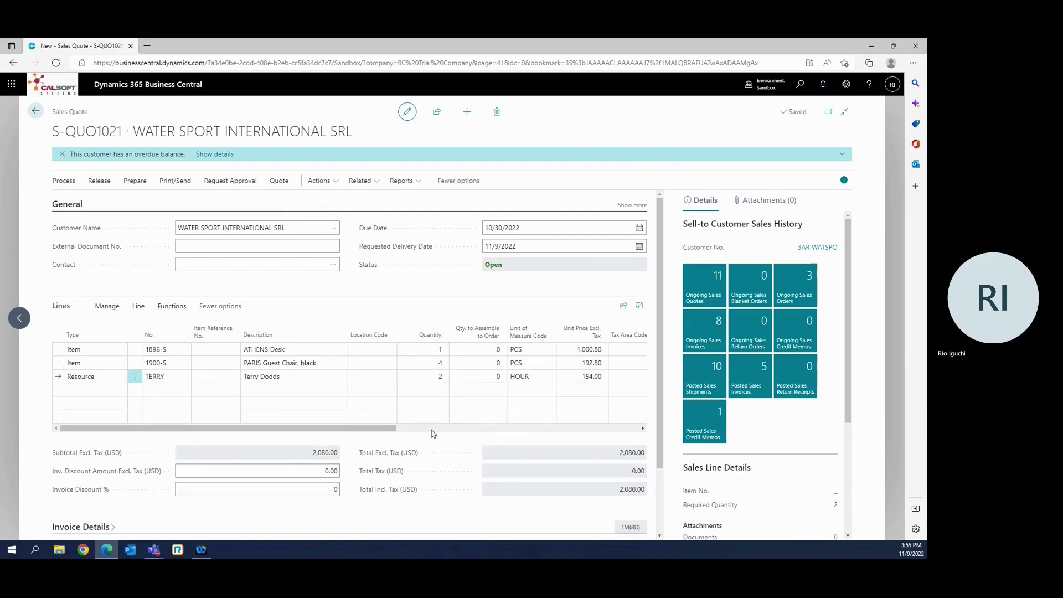
scroll(431, 432, down, 1)
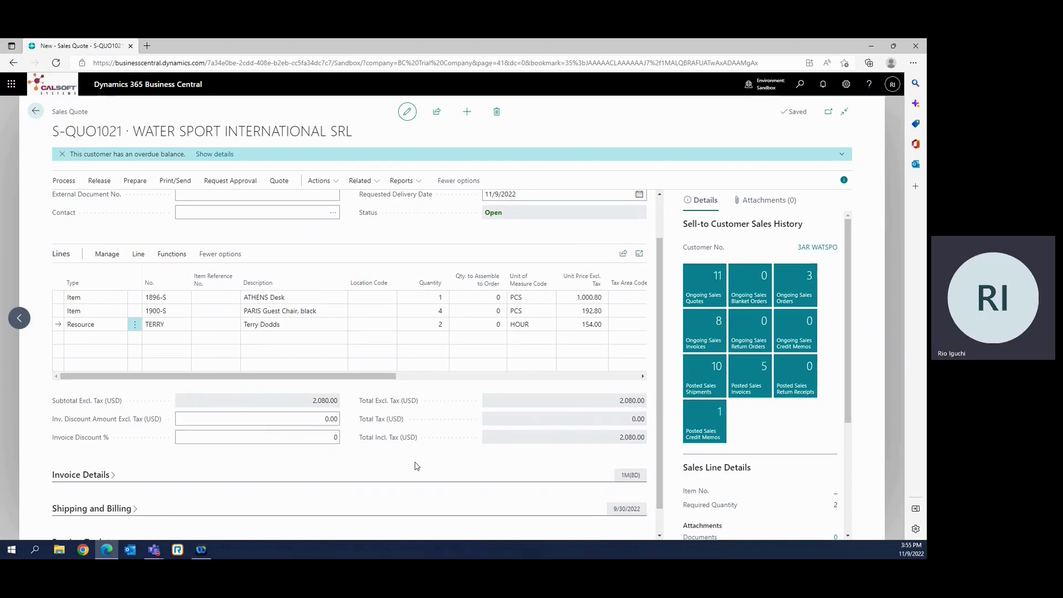
scroll(415, 465, up, 1)
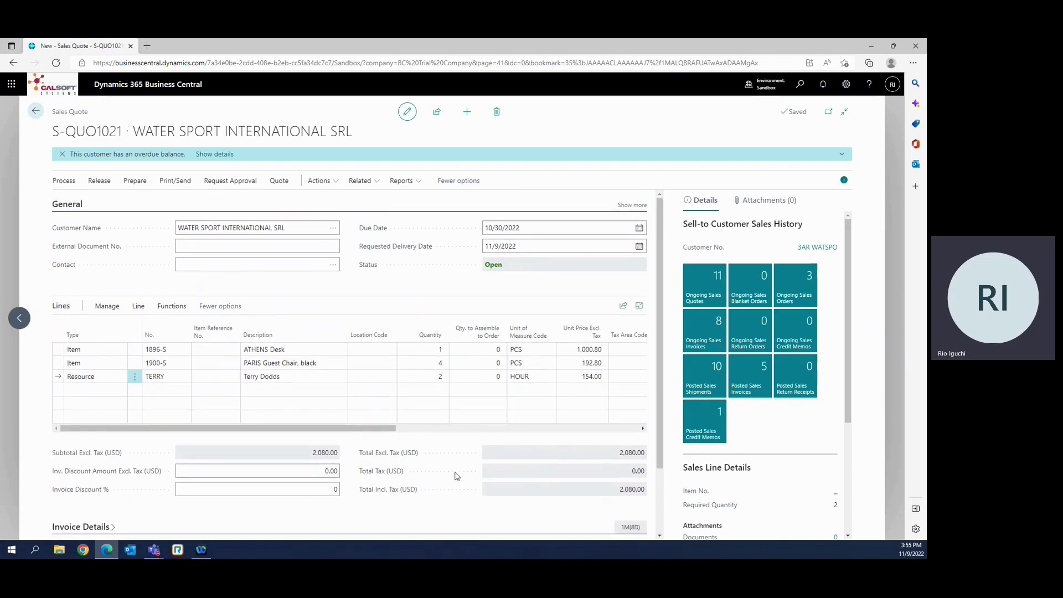
Email quote S-QUO1021 to the prefilled customer address via Send by Email
click(175, 180)
click(83, 202)
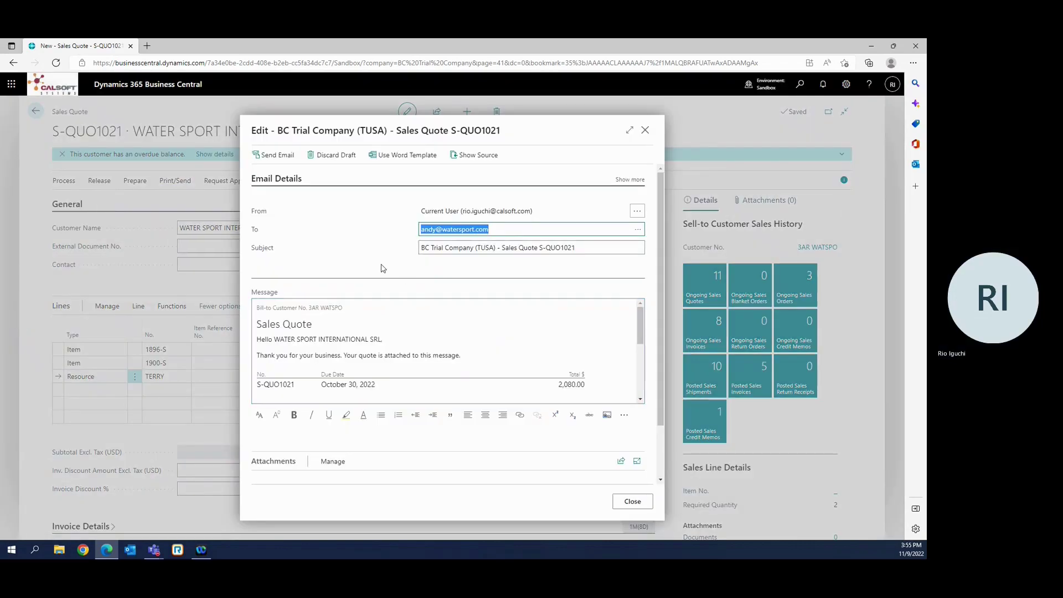
click(301, 248)
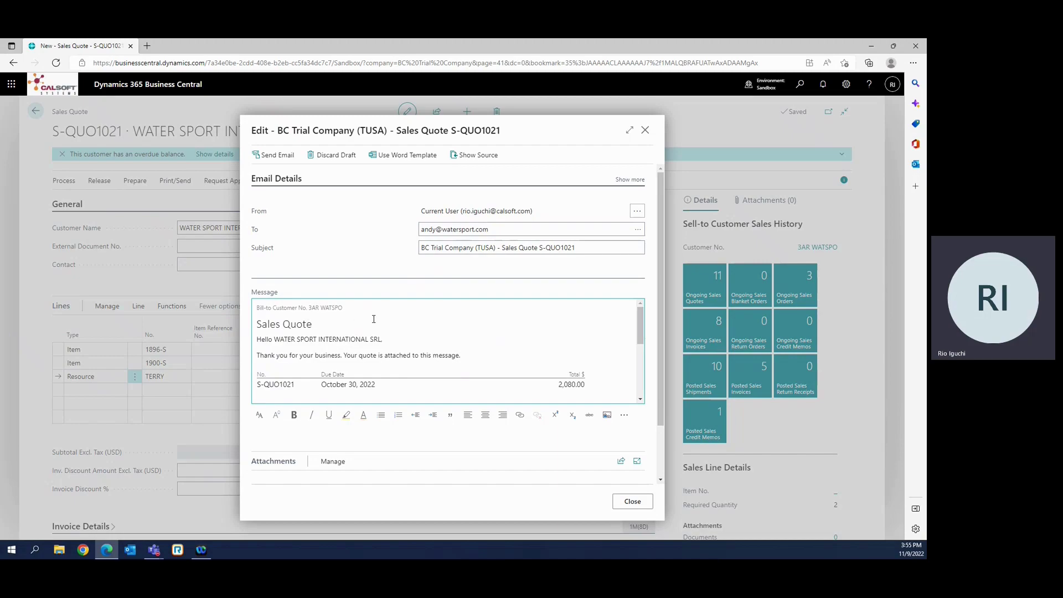
scroll(341, 322, down, 3)
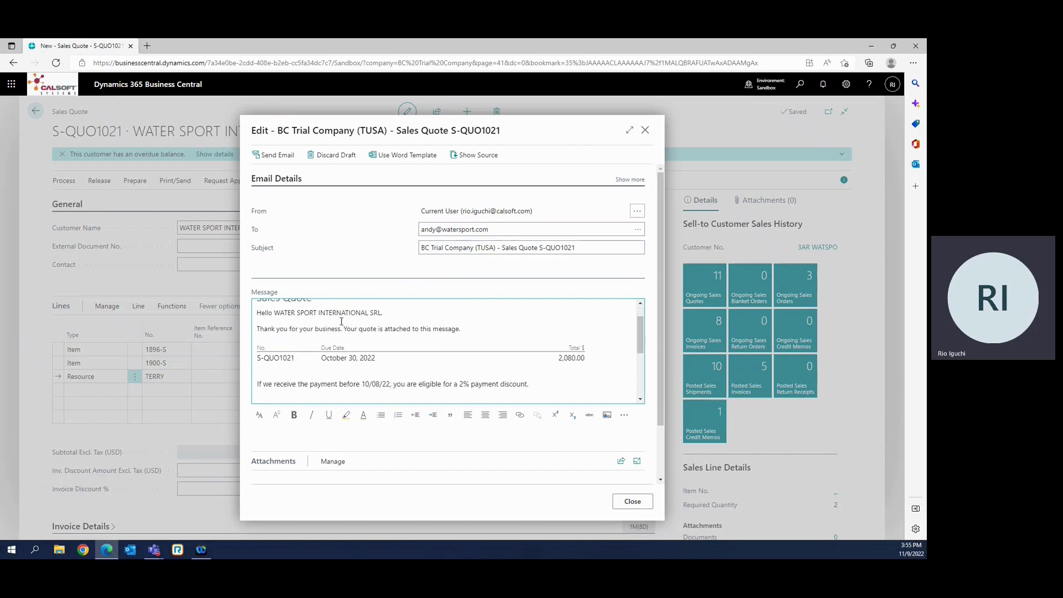
scroll(340, 321, down, 3)
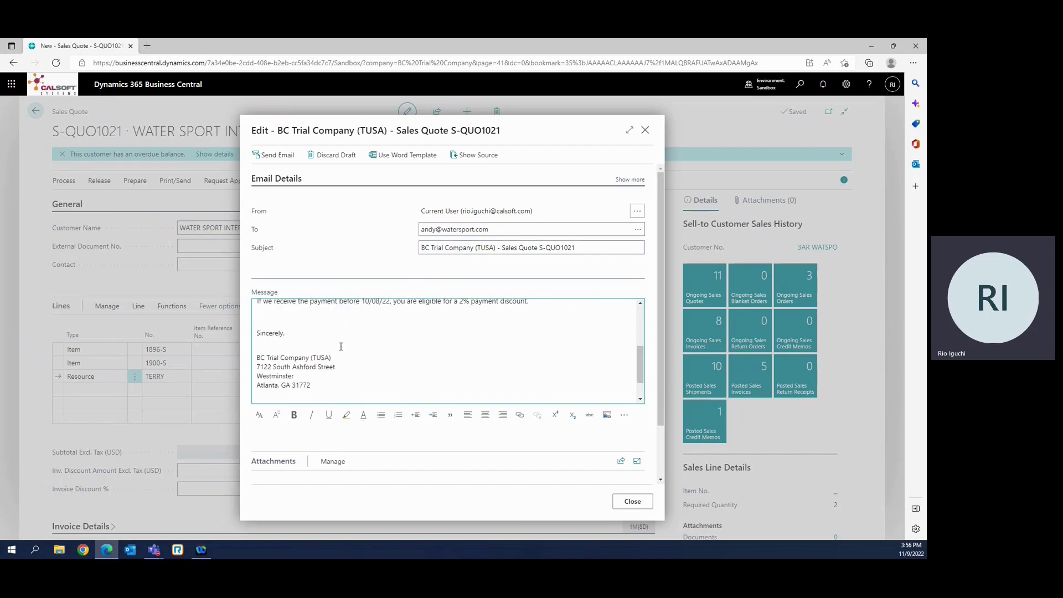
scroll(341, 347, up, 3)
scroll(340, 346, up, 3)
scroll(340, 346, up, 2)
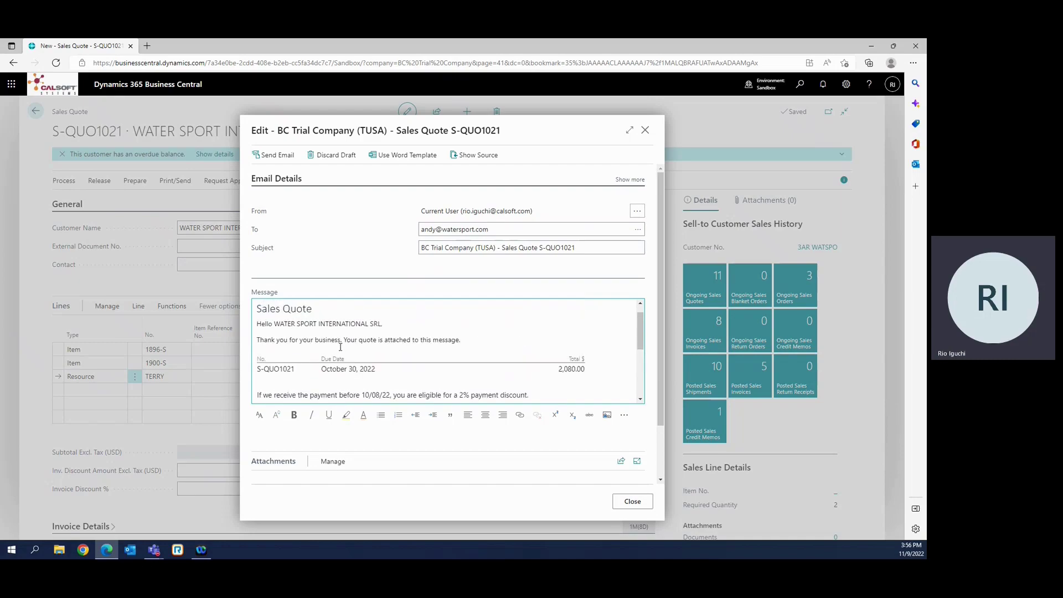
scroll(340, 347, down, 3)
scroll(341, 346, down, 3)
scroll(341, 347, down, 2)
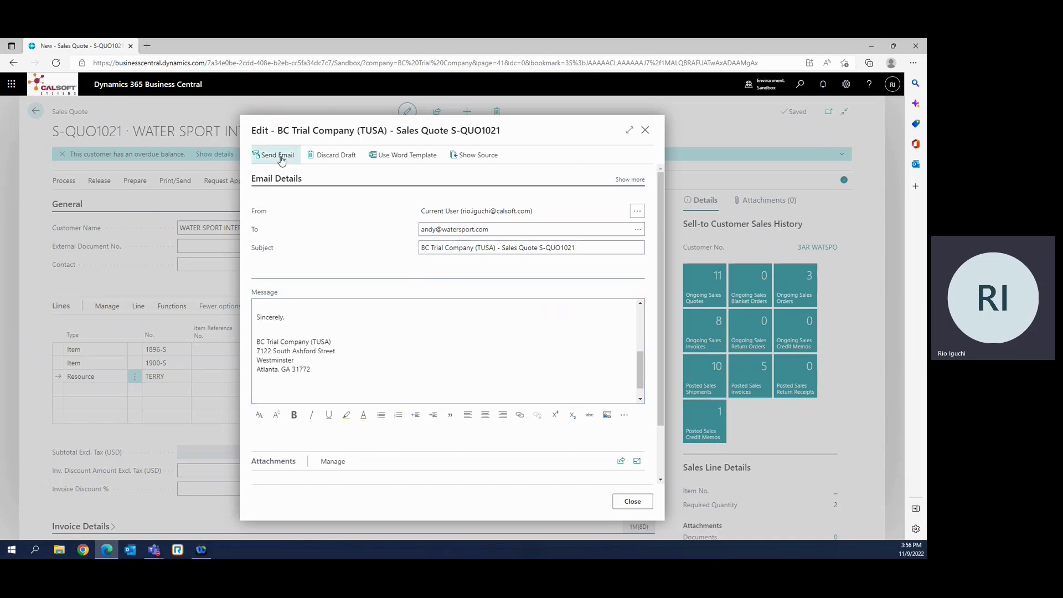
click(277, 155)
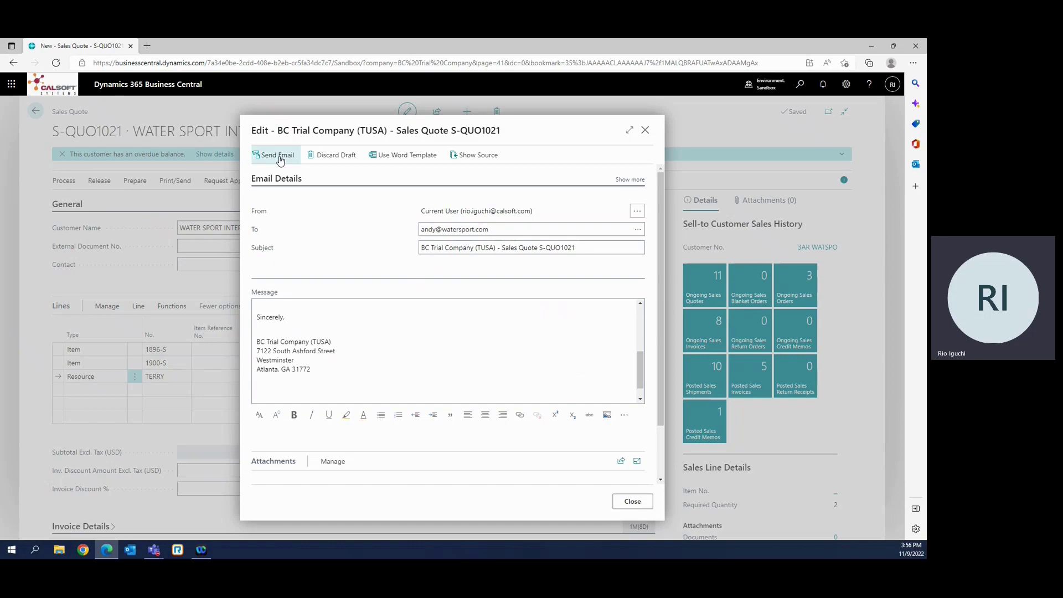